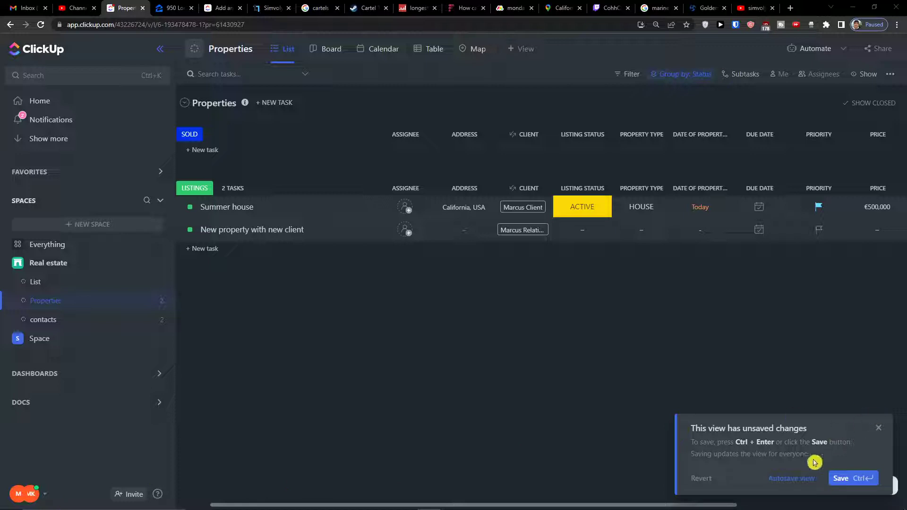
Step: Turn on autosave for the Properties view and bring up the 'New property with new client' task menu
click(791, 477)
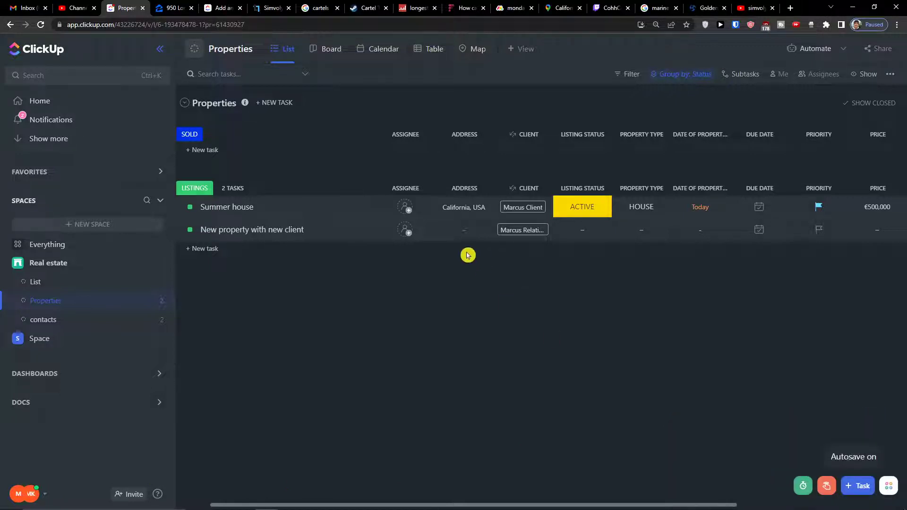
click(520, 48)
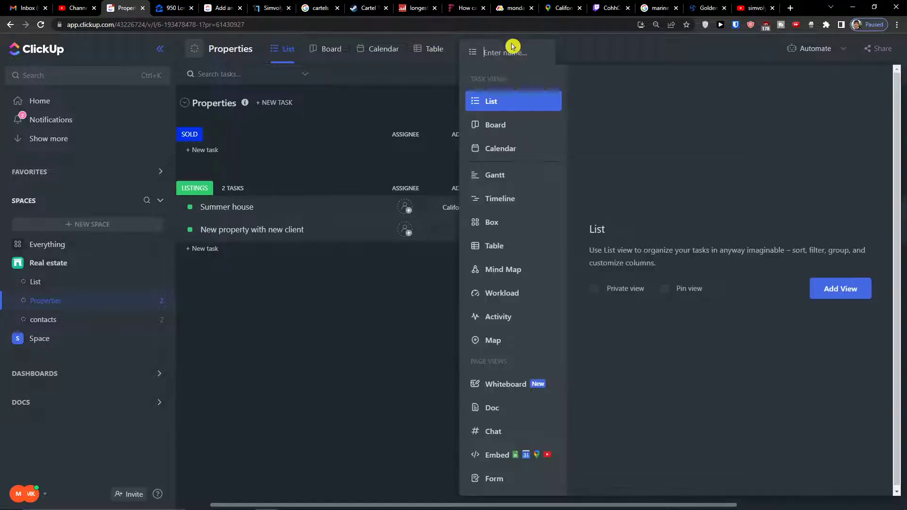
click(377, 403)
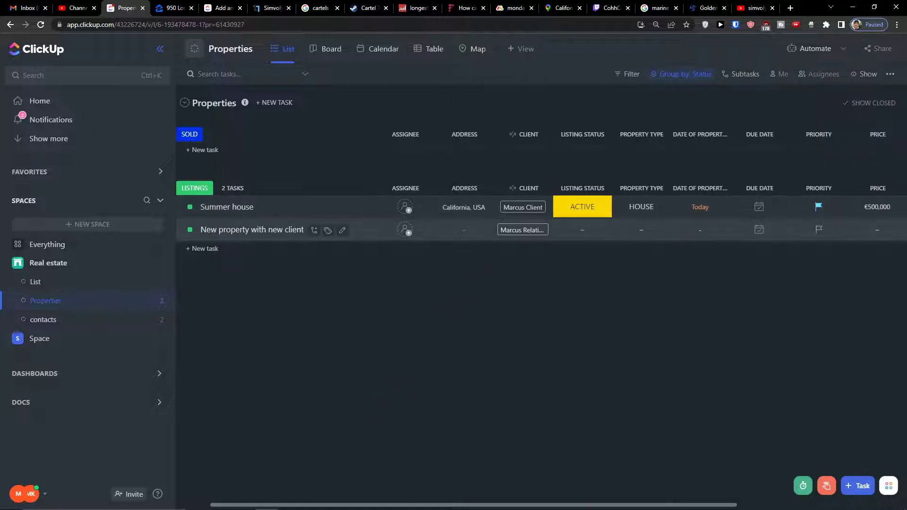
right_click(513, 238)
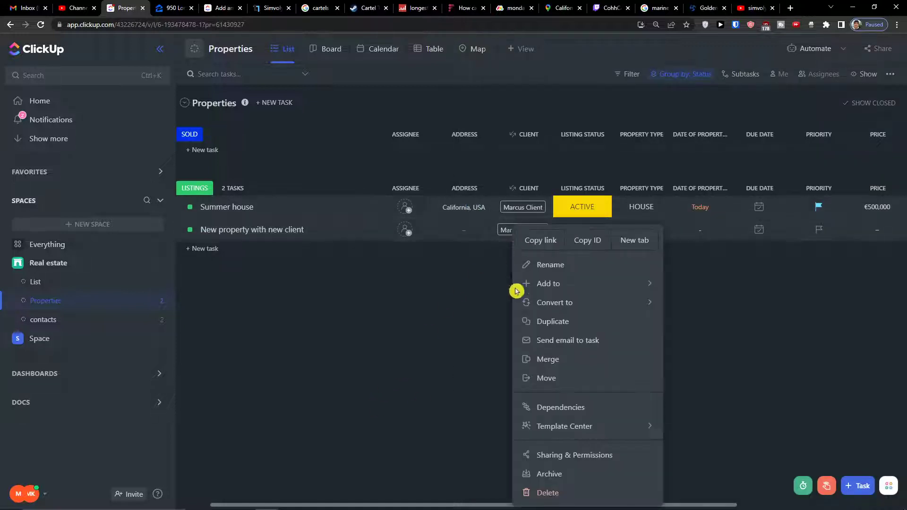
Step: Choose Dependencies for the 'New property with new client' task
click(532, 409)
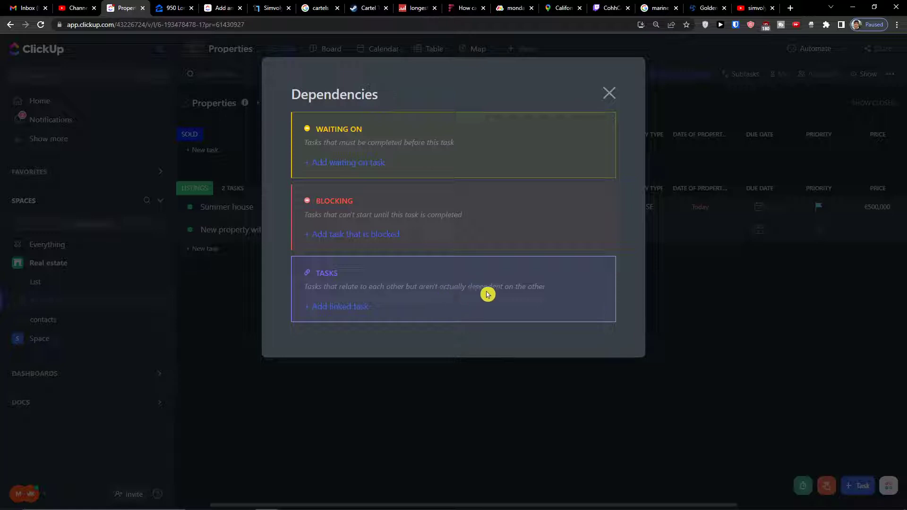
Step: Add Marcus Relationship client from Recent as a linked task and close Dependencies
click(352, 315)
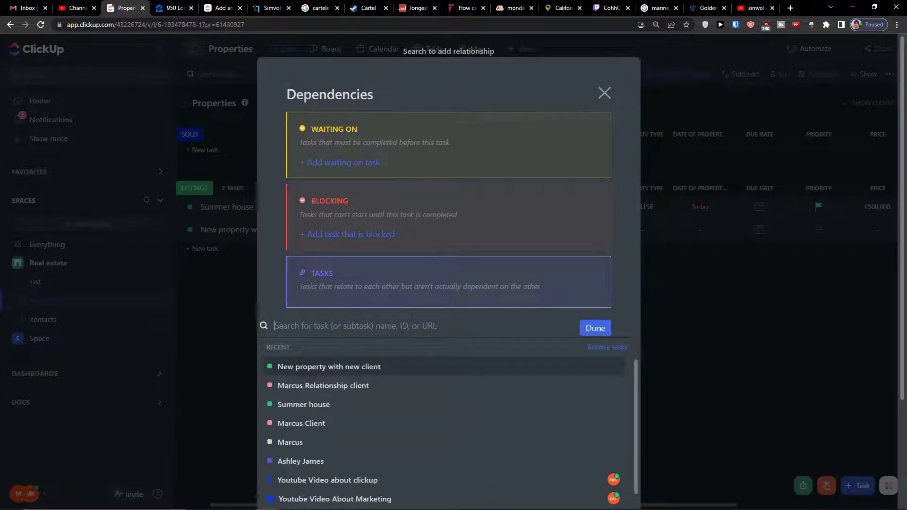
scroll(373, 405, down, 5)
scroll(361, 418, down, 2)
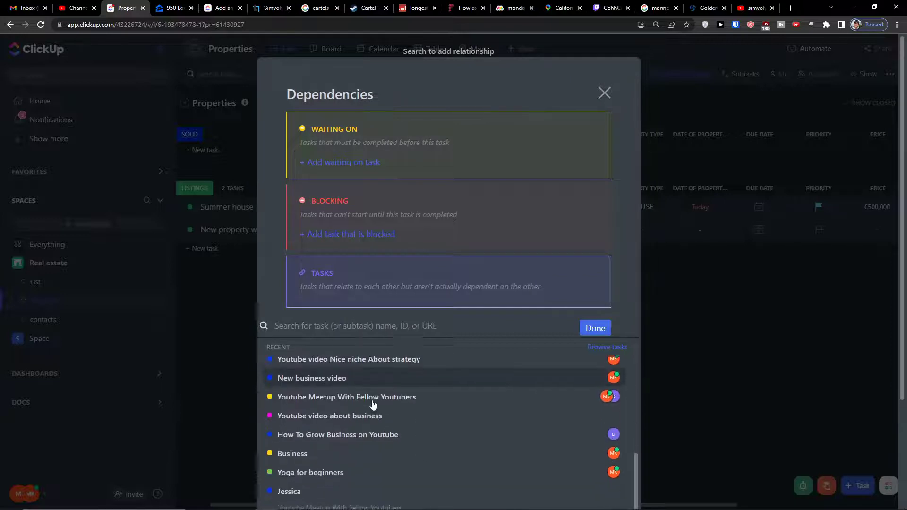
scroll(354, 433, up, 7)
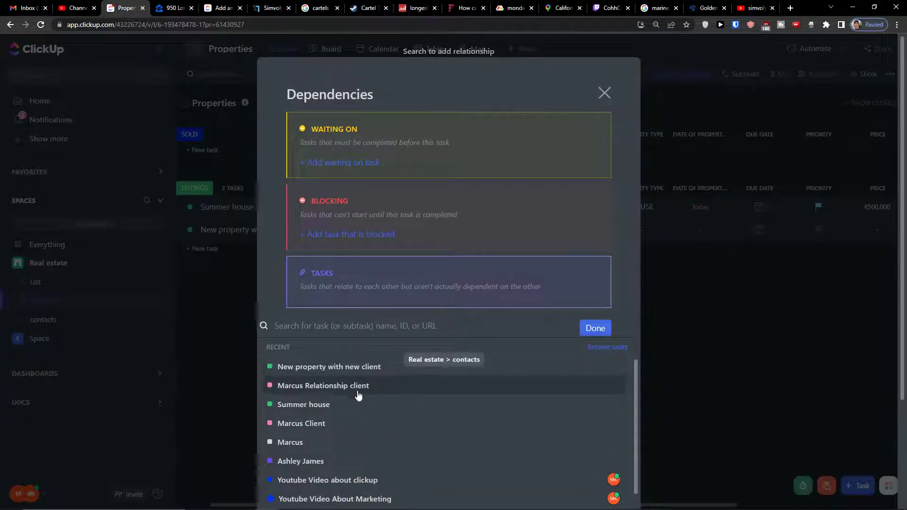
click(394, 386)
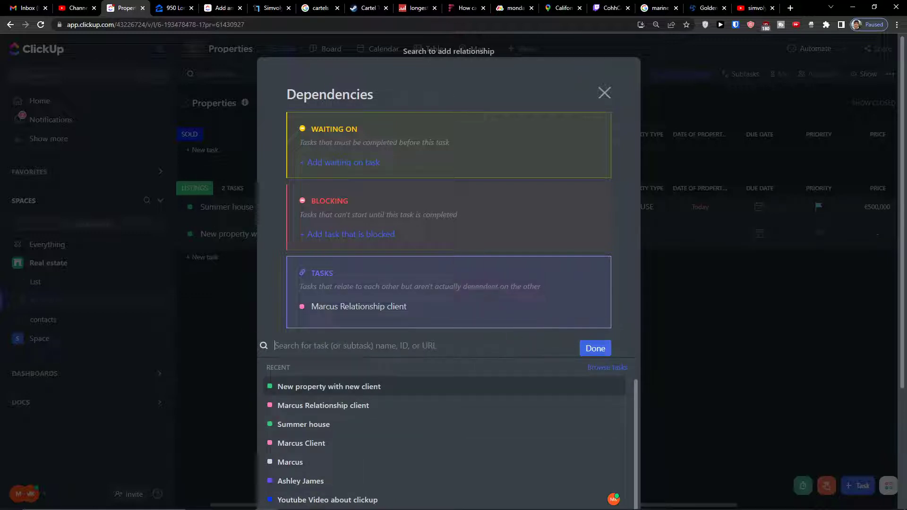
click(595, 349)
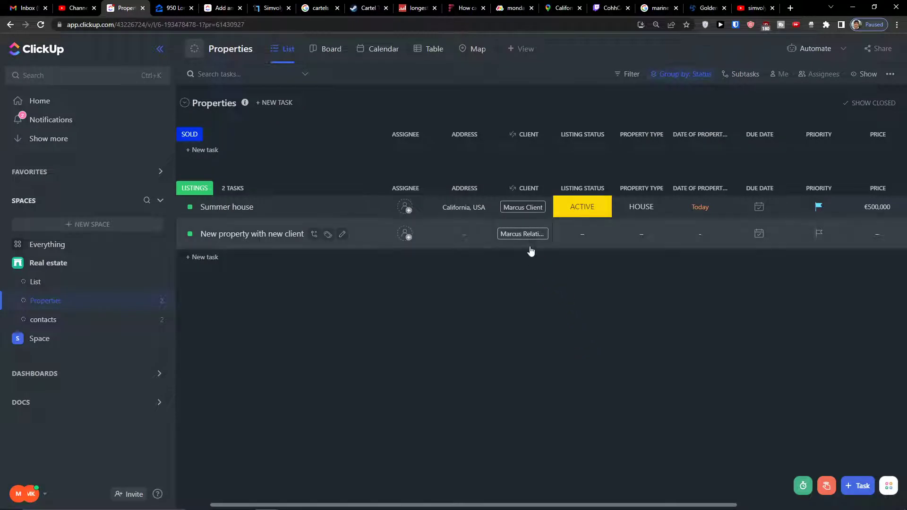
Step: Confirm the Marcus Relationship client link in the task's Dependencies, then open the task
right_click(528, 243)
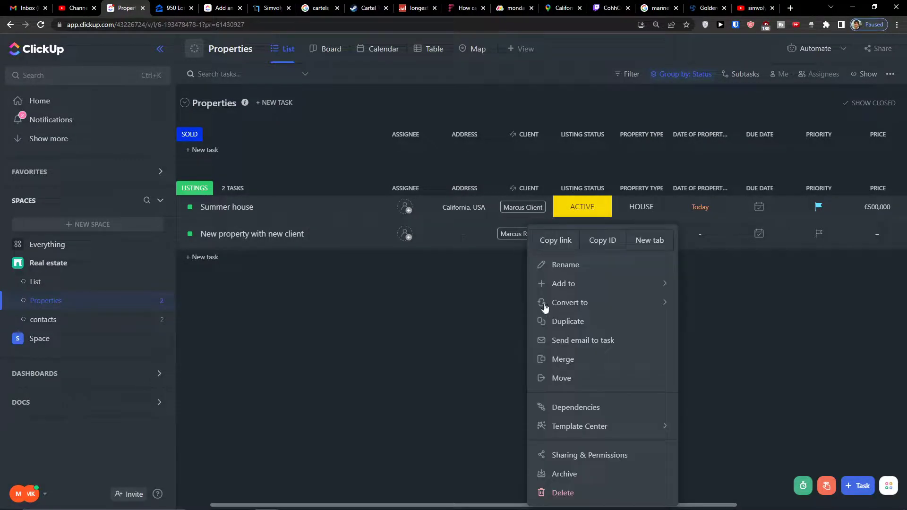
click(560, 406)
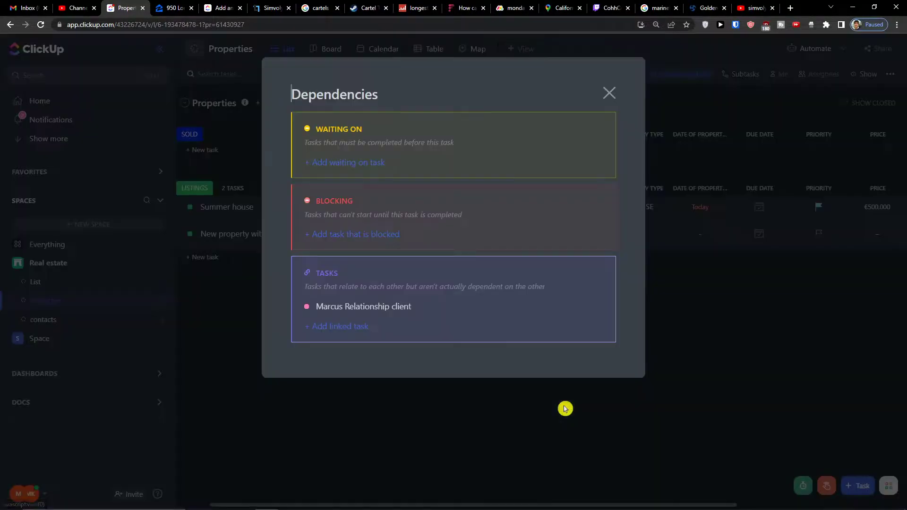
click(413, 416)
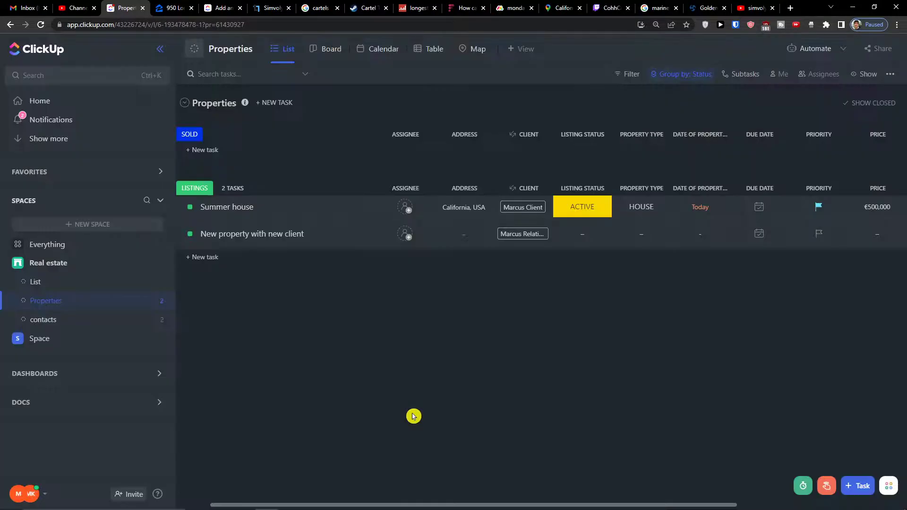
click(361, 235)
scroll(395, 266, down, 3)
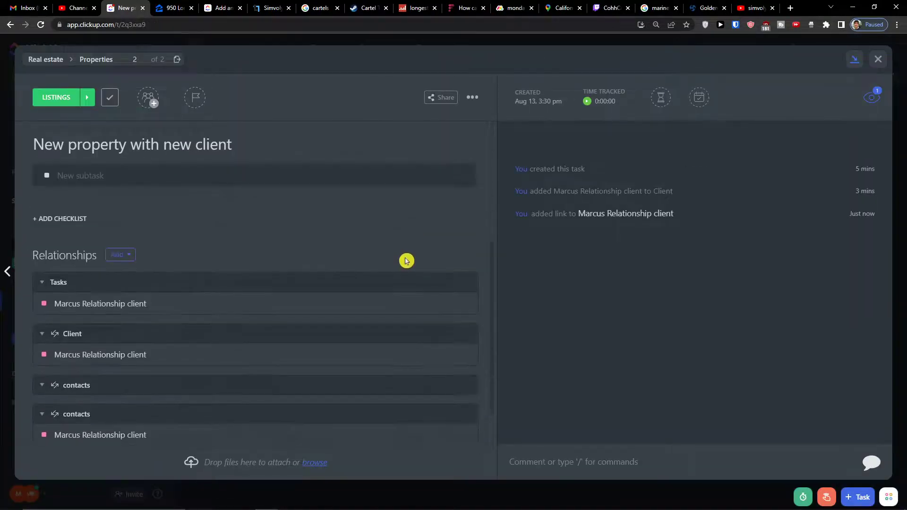
scroll(395, 265, down, 3)
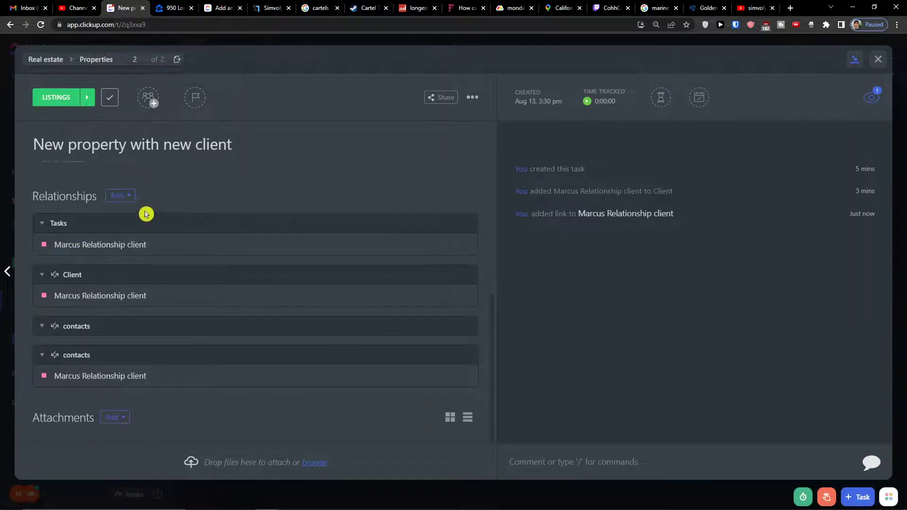
mouse_move(255, 414)
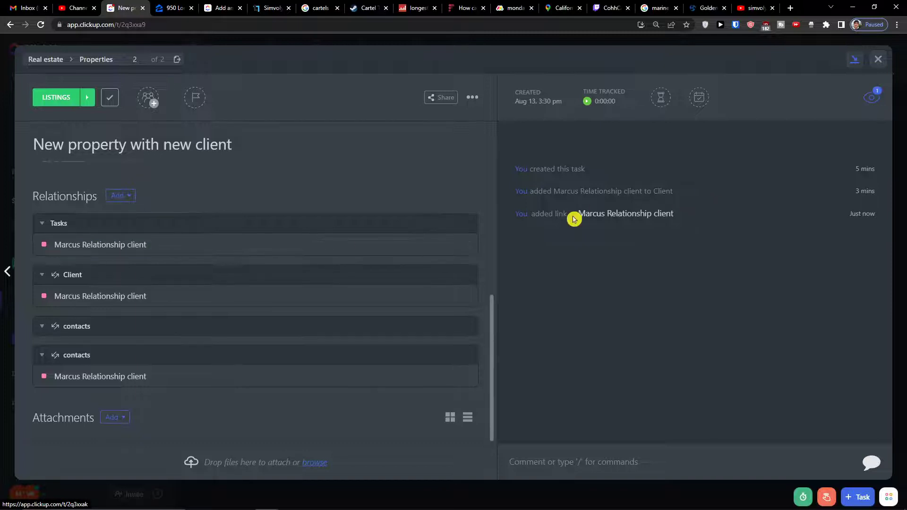
mouse_move(400, 366)
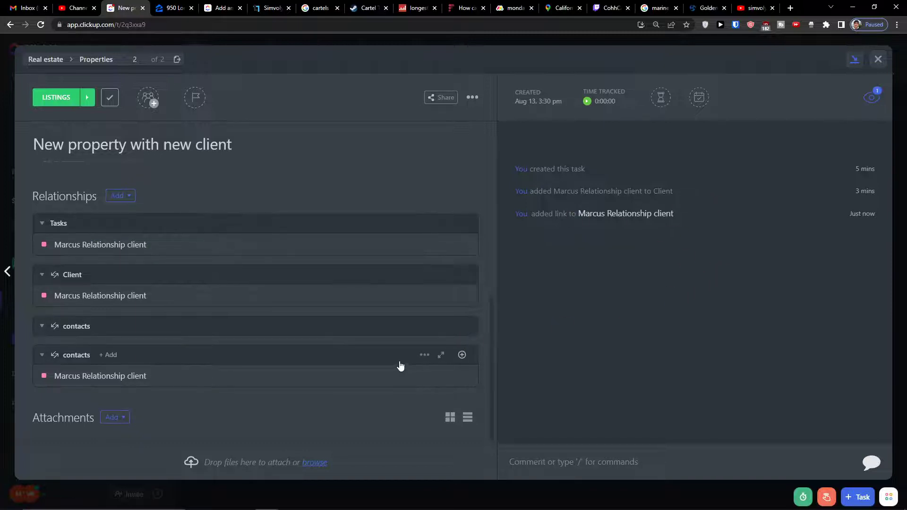
scroll(400, 366, up, 5)
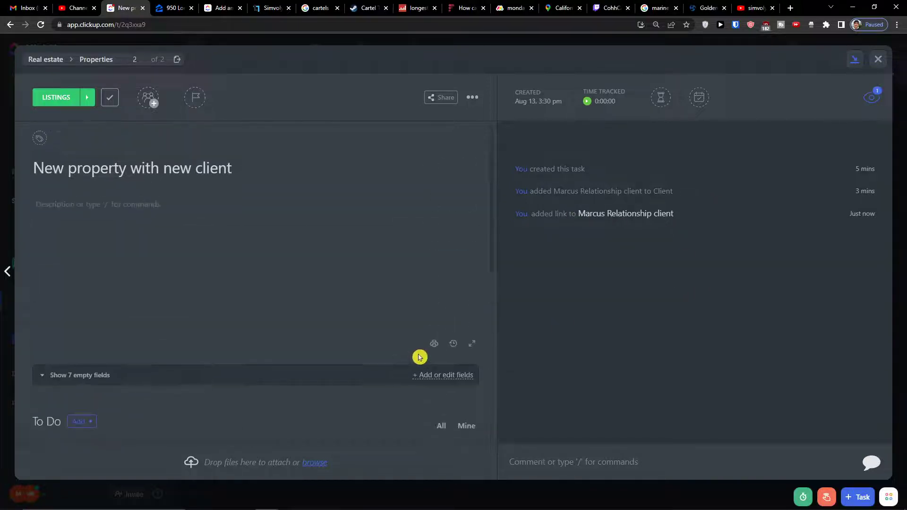
Step: Close the 'New property with new client' task details to return to the Properties list
click(876, 61)
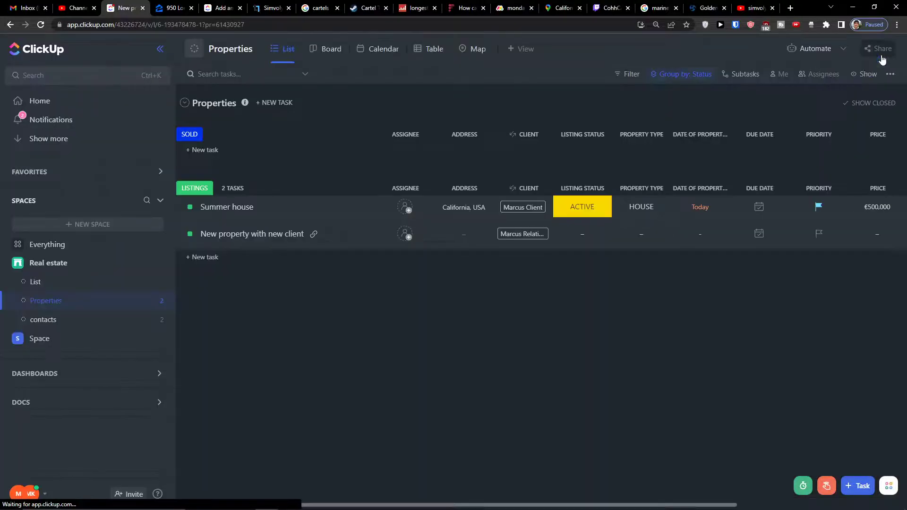
Step: Bring up the Dependencies window for the Summer house task
click(515, 212)
right_click(516, 212)
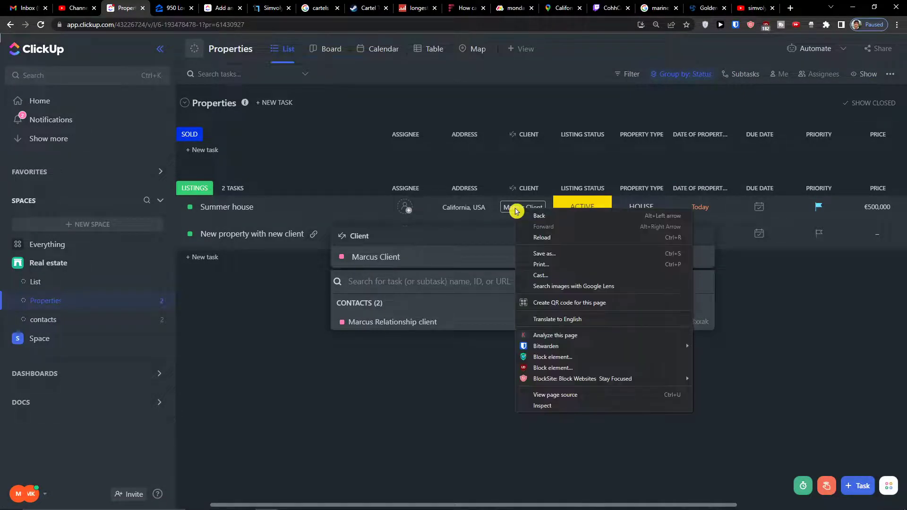
click(473, 364)
right_click(512, 208)
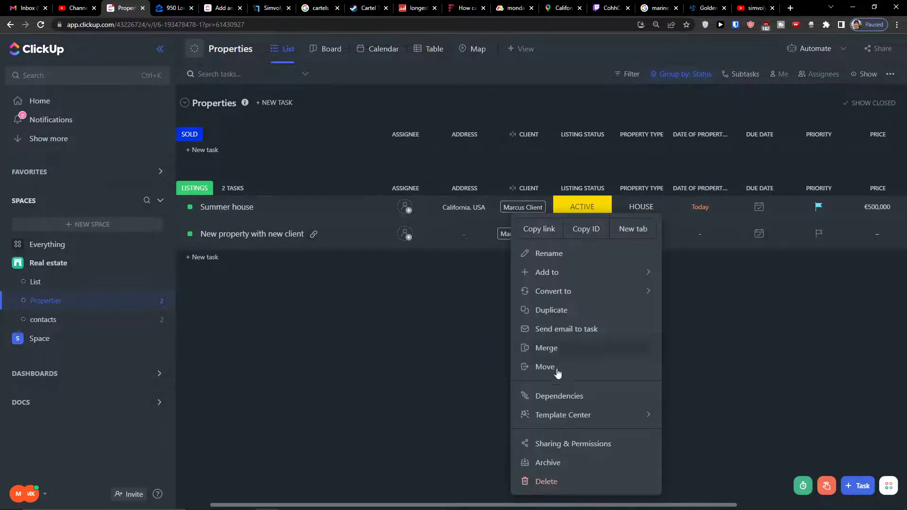
click(559, 395)
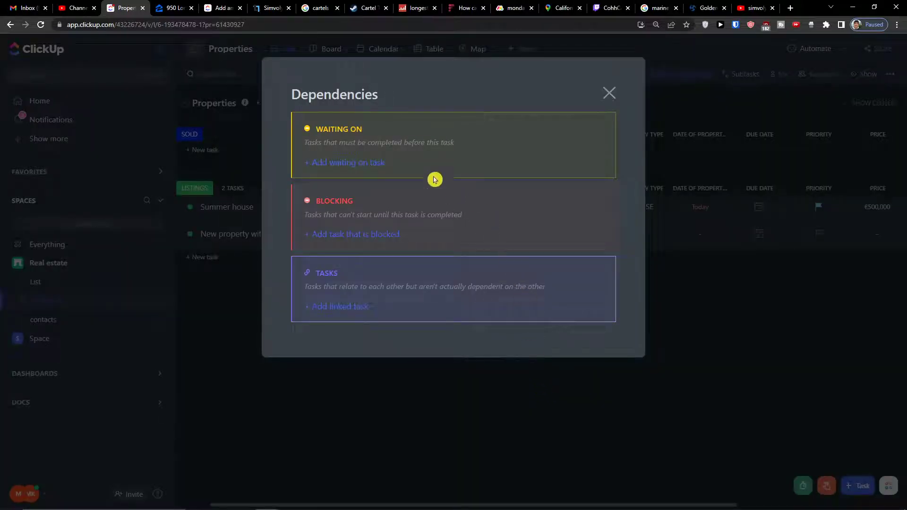
click(369, 165)
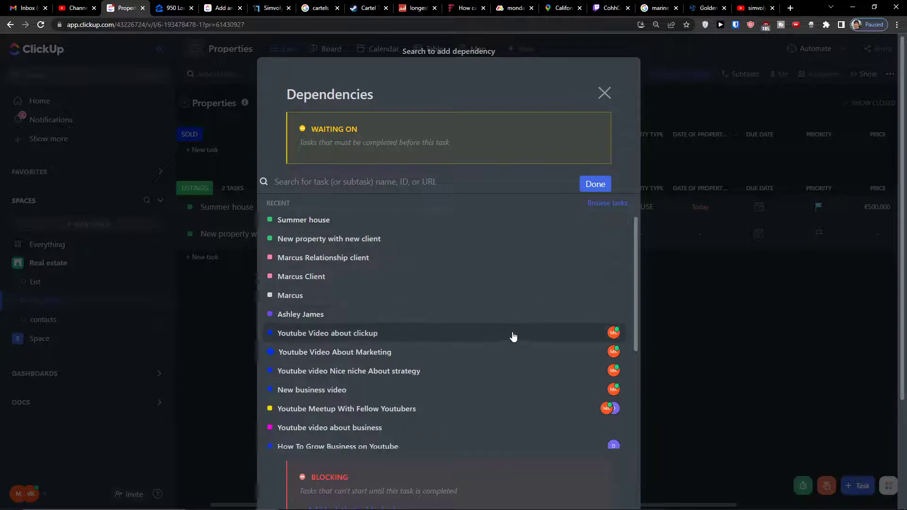
scroll(503, 340, down, 3)
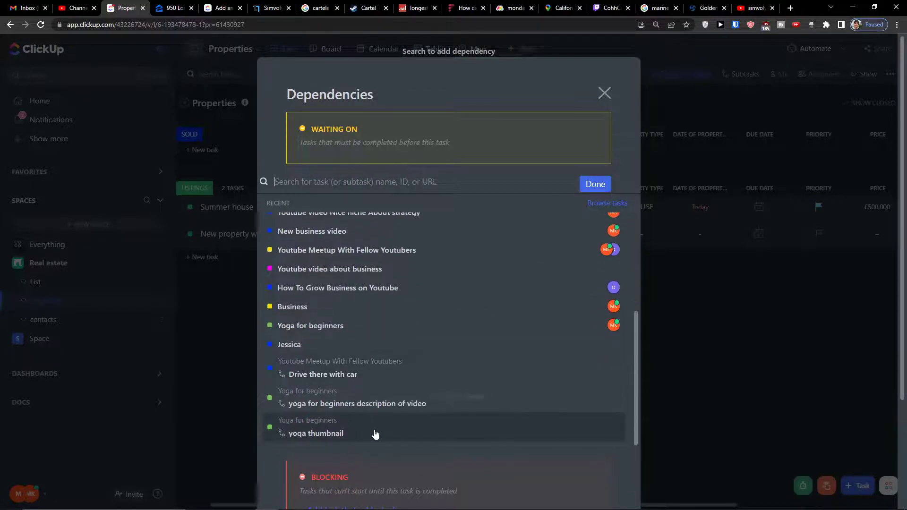
scroll(464, 476, down, 3)
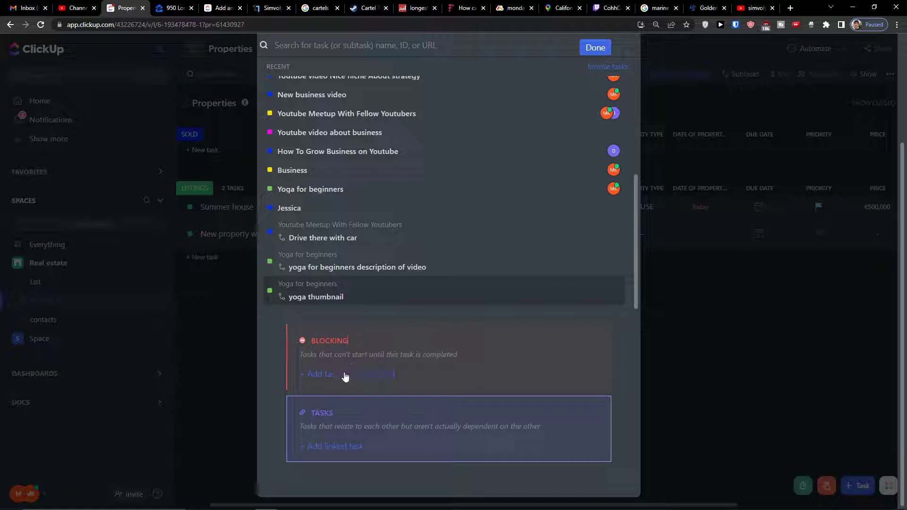
Step: Add 'Youtube Video about clickup' and 'Youtube Video About Marketing' as tasks Summer house blocks
click(344, 376)
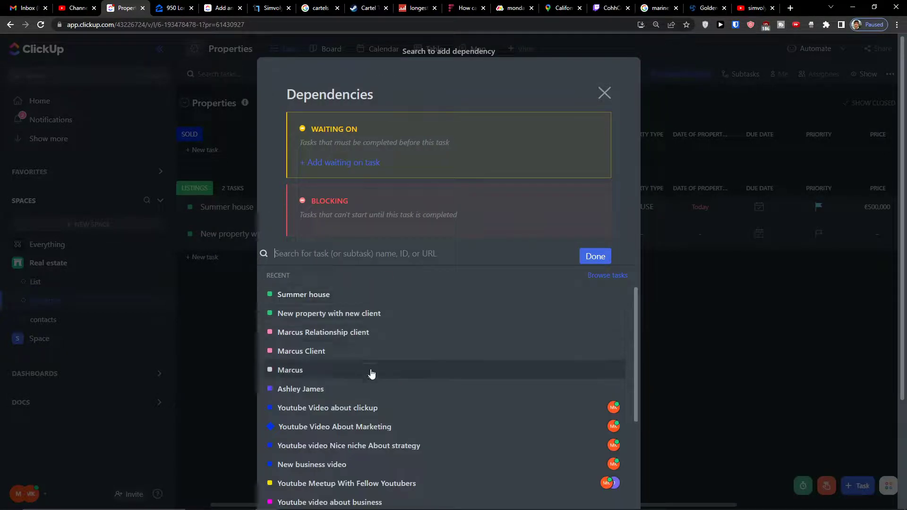
scroll(371, 383, down, 3)
scroll(375, 390, up, 5)
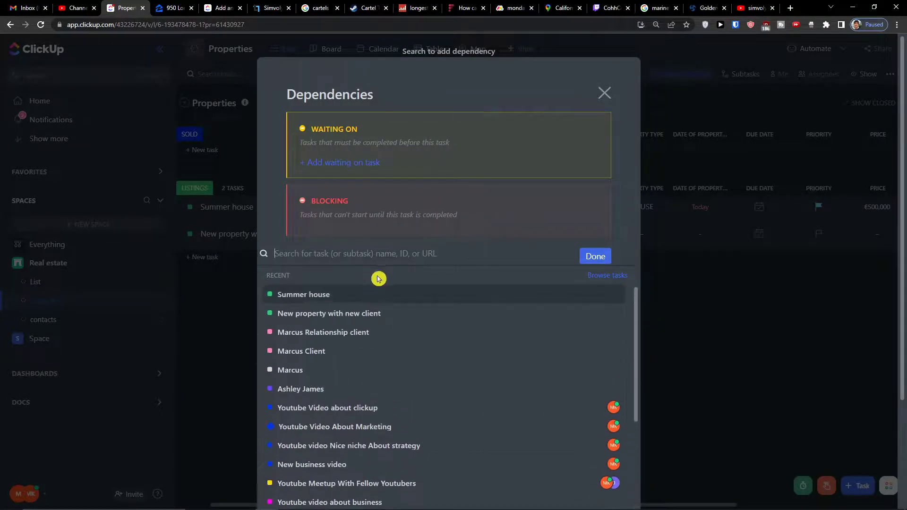
scroll(383, 387, down, 2)
scroll(387, 383, down, 3)
scroll(333, 368, up, 4)
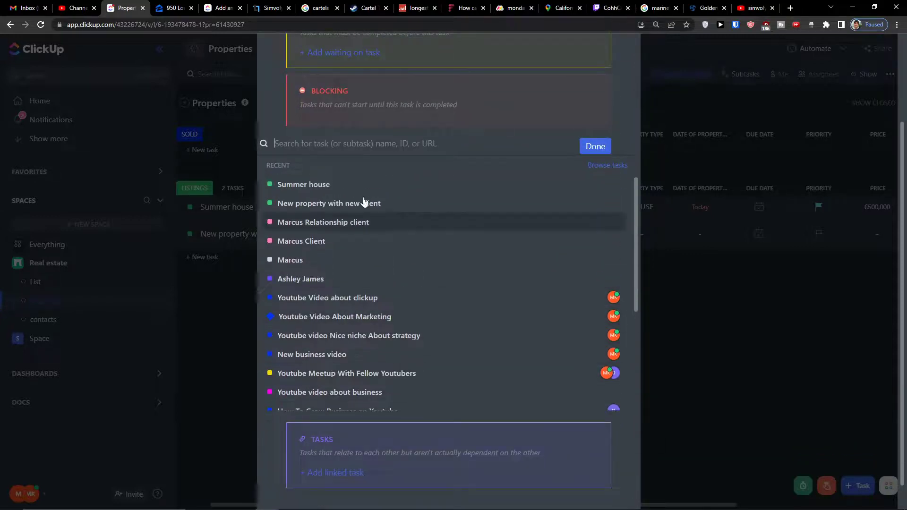
scroll(362, 236, down, 2)
scroll(362, 236, down, 1)
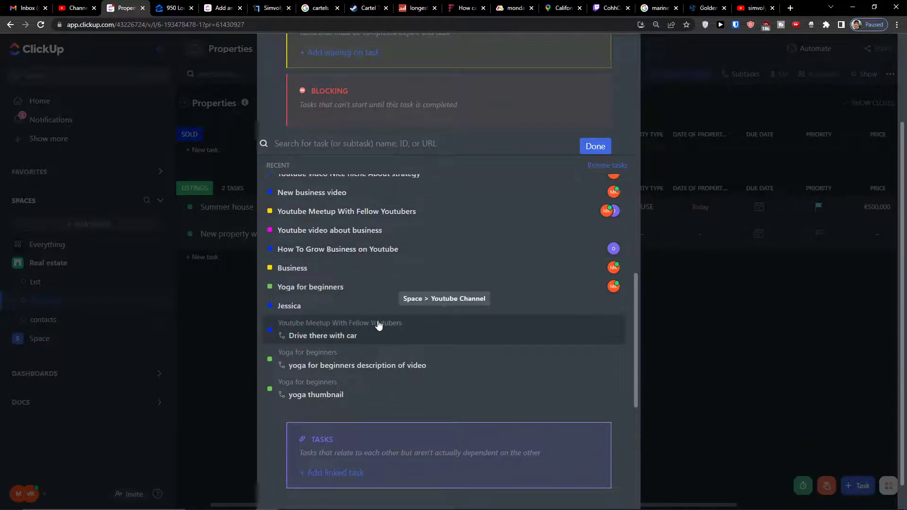
scroll(376, 333, up, 5)
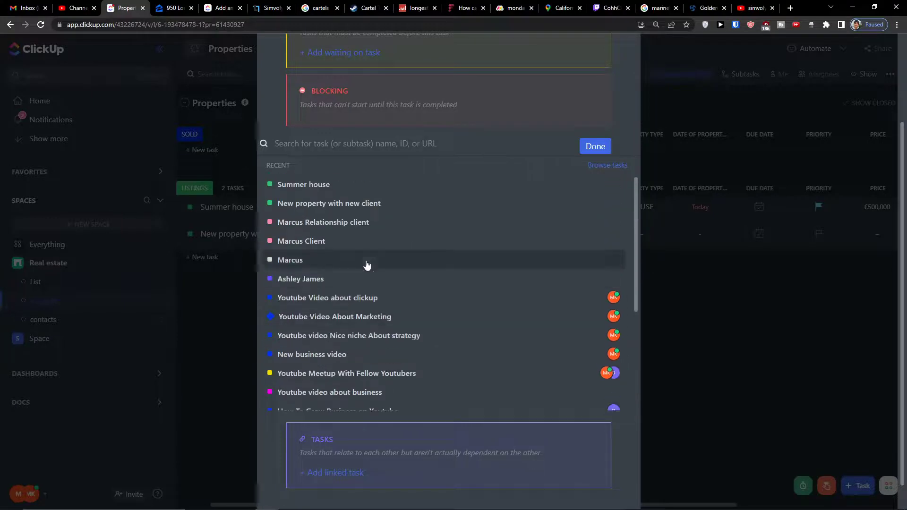
click(345, 299)
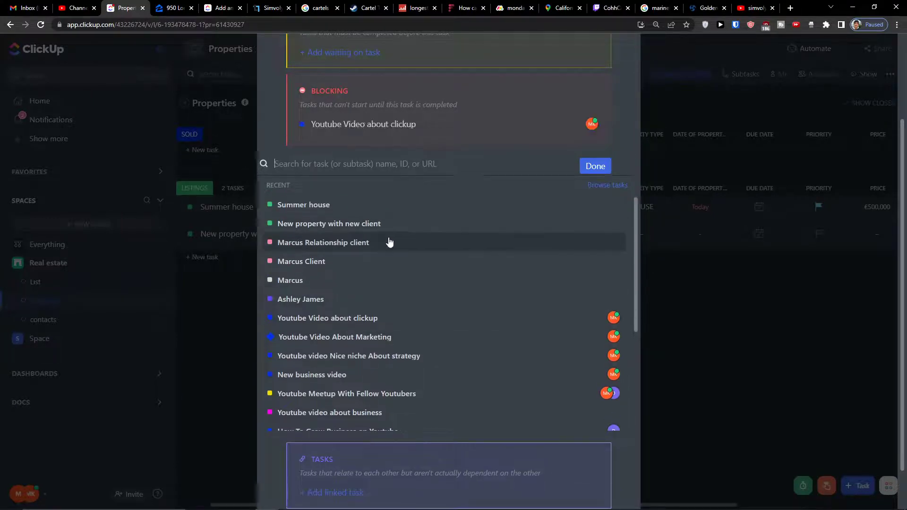
click(418, 318)
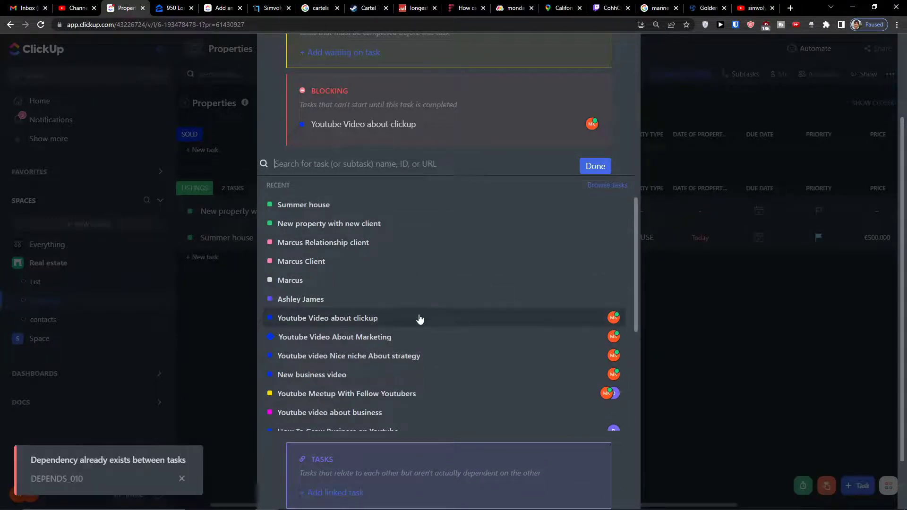
click(414, 338)
scroll(425, 269, up, 3)
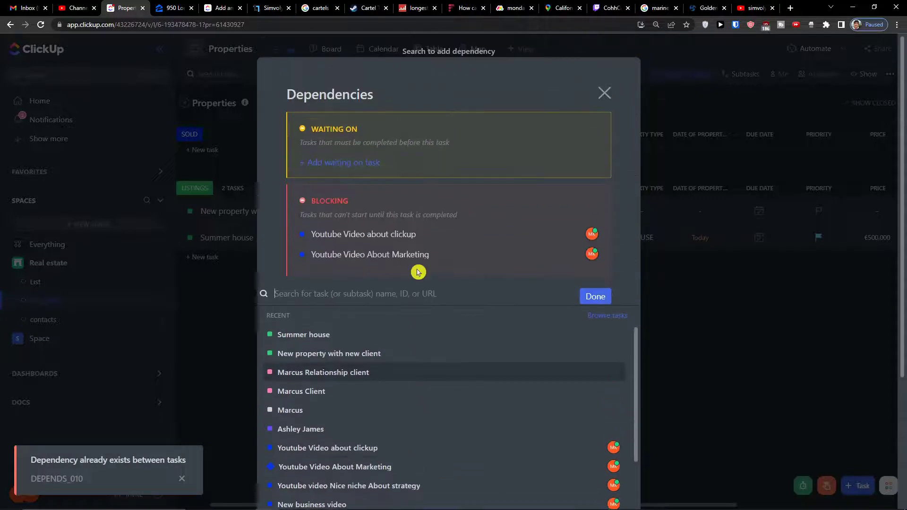
click(595, 296)
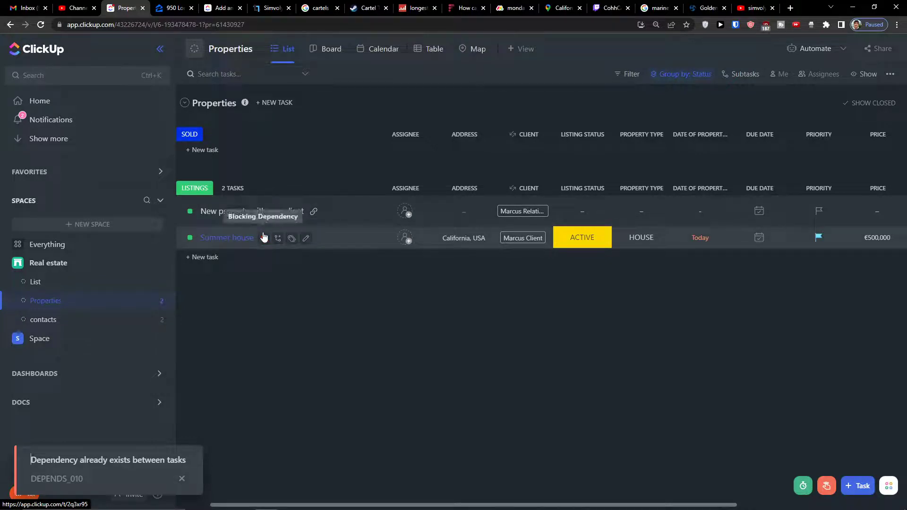
Step: Check the first row's related tasks, then delete both Youtube tasks from Summer house's Blocking list
click(314, 212)
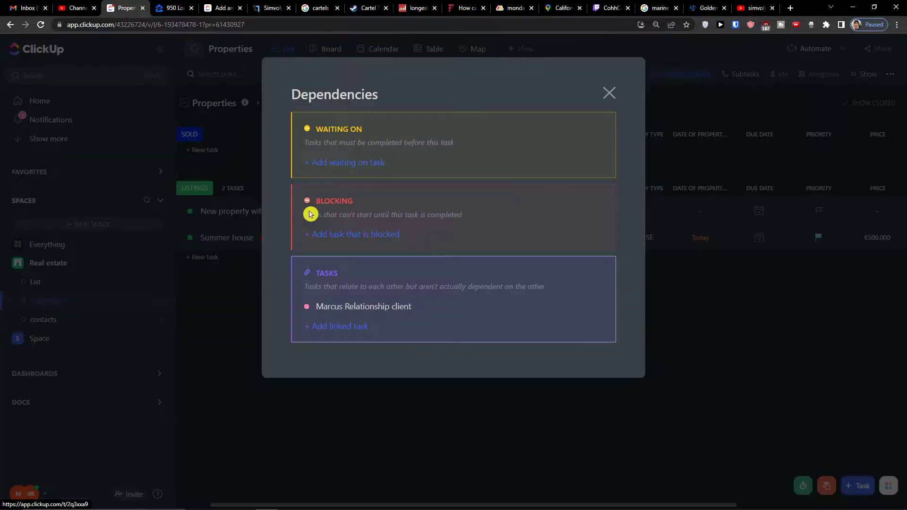
click(608, 93)
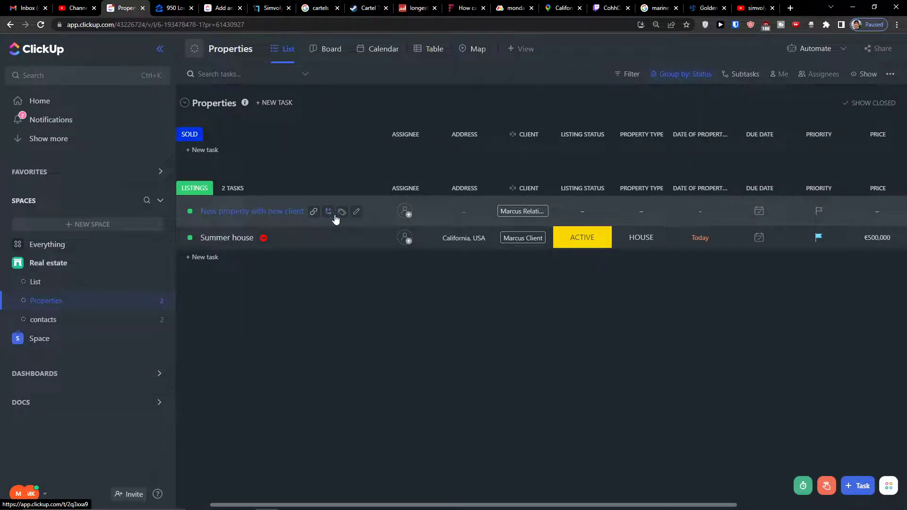
click(265, 238)
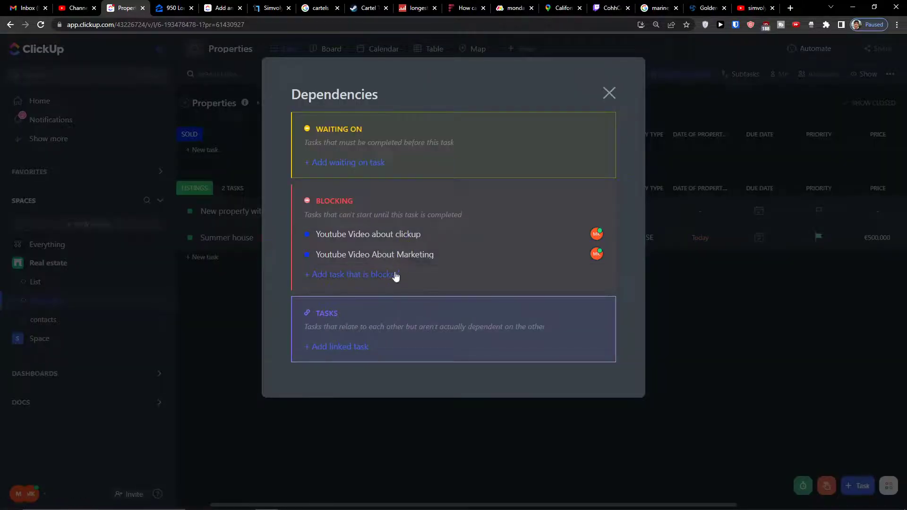
click(596, 234)
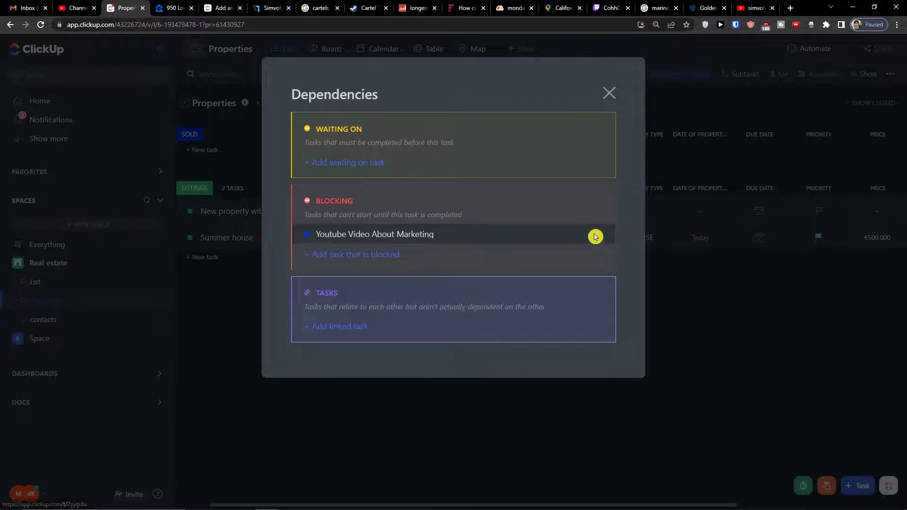
click(595, 235)
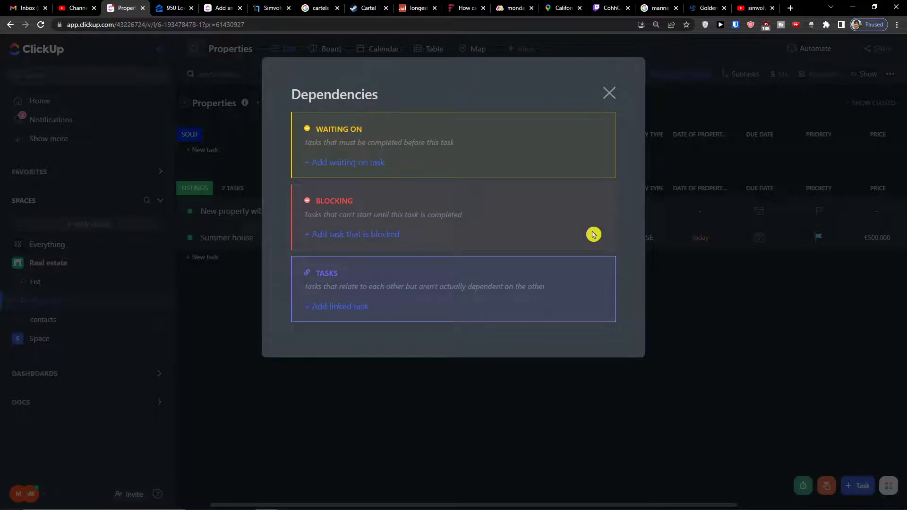